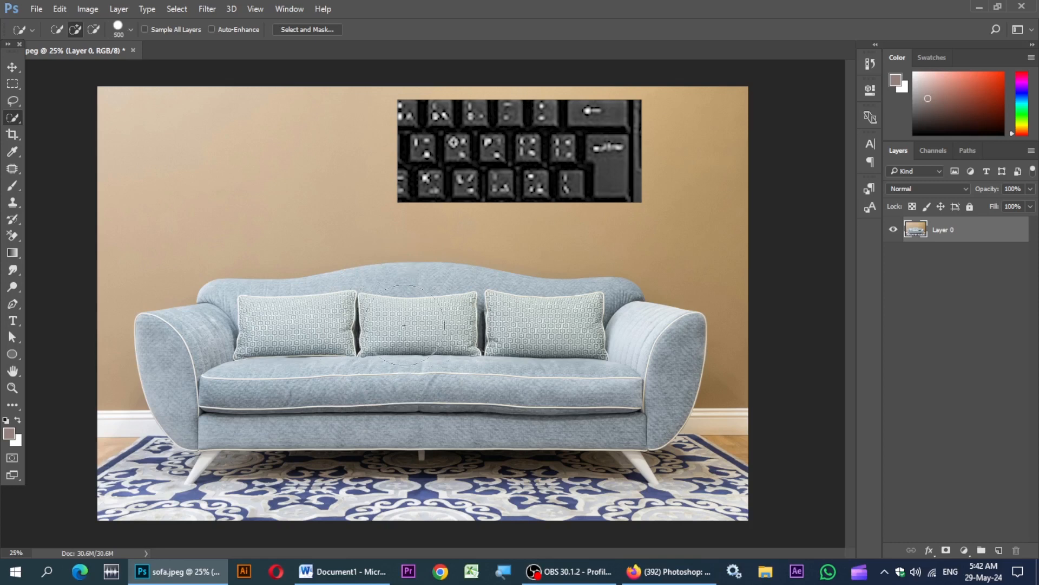
Reduce the Quick Selection brush to 250 and select the whole sofa body as a new selection.
key("bracketleft")
key("bracketleft")
key("bracketleft")
key("bracketleft")
key("bracketleft")
key("bracketleft")
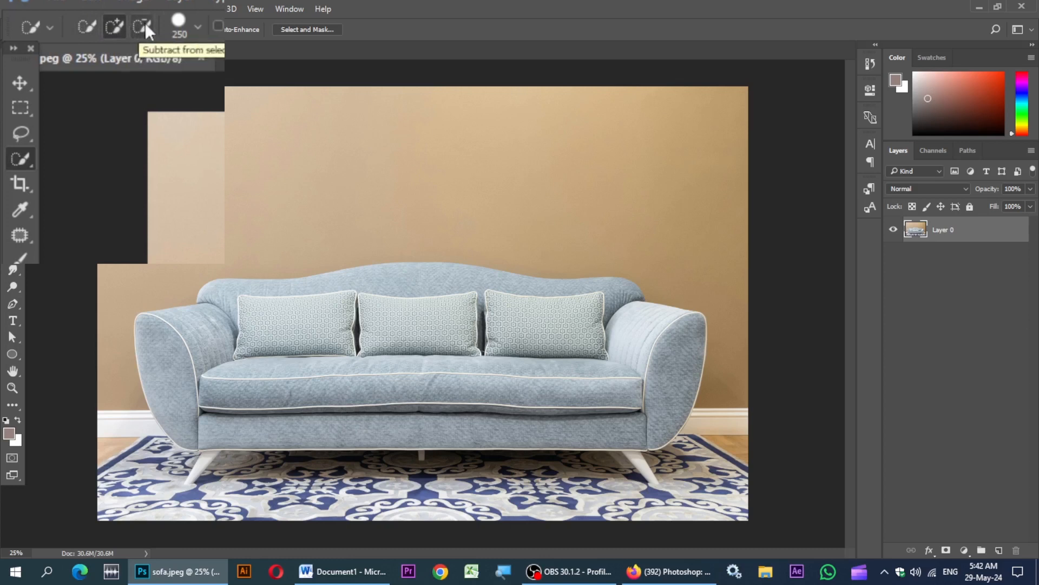
left_click(197, 26)
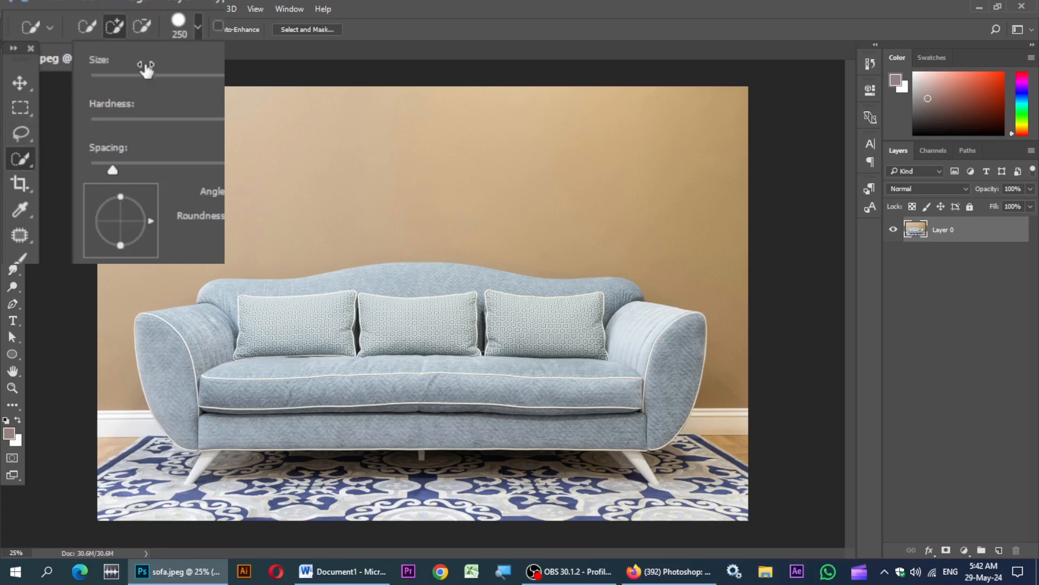
left_click(90, 28)
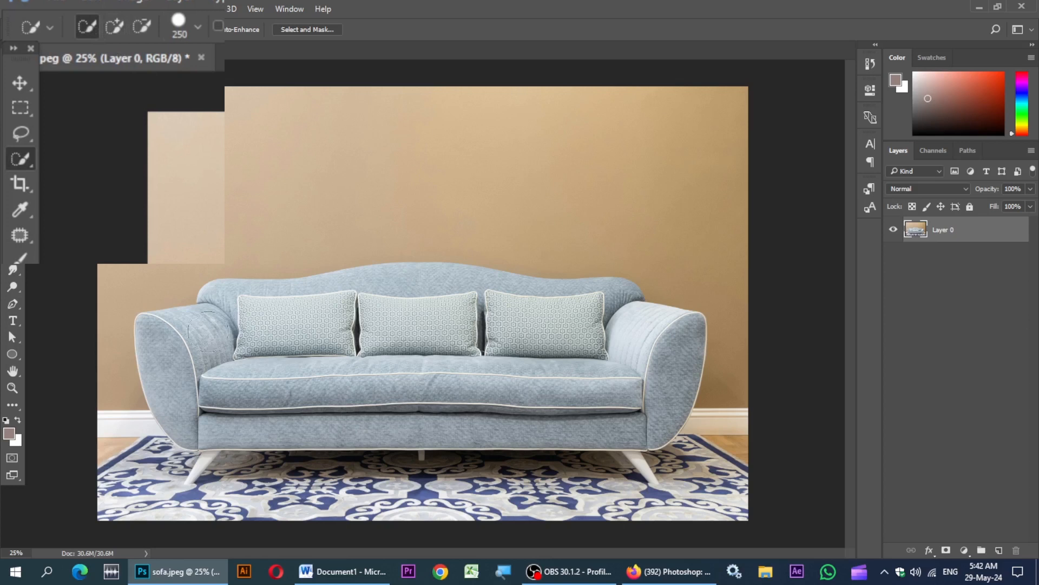
mouse_move(208, 331)
left_mouse_down()
mouse_move(289, 333)
mouse_move(232, 401)
left_mouse_up()
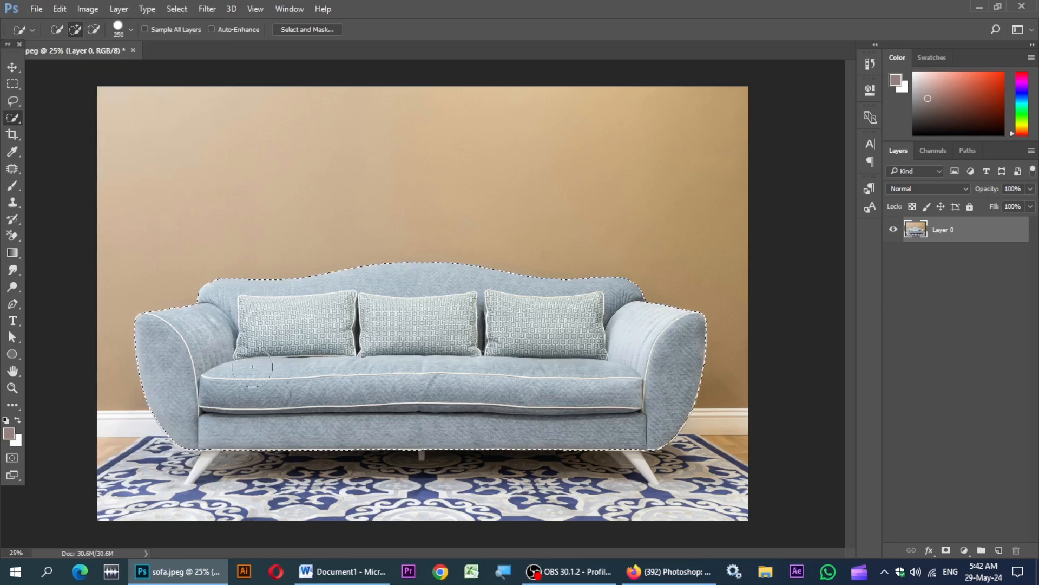
Feather the sofa selection with a radius of 15 pixels.
left_click(177, 9)
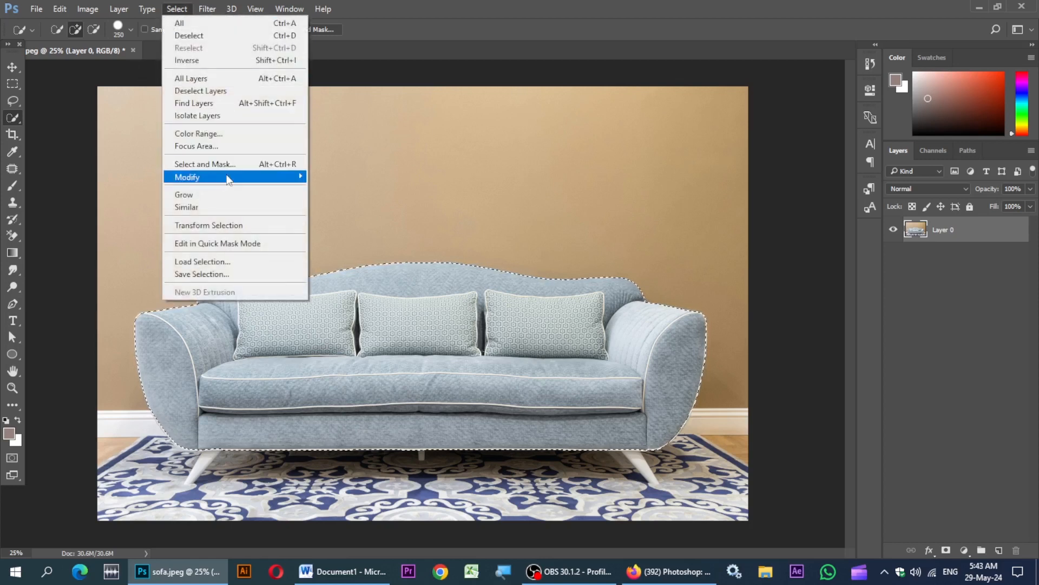
mouse_move(265, 178)
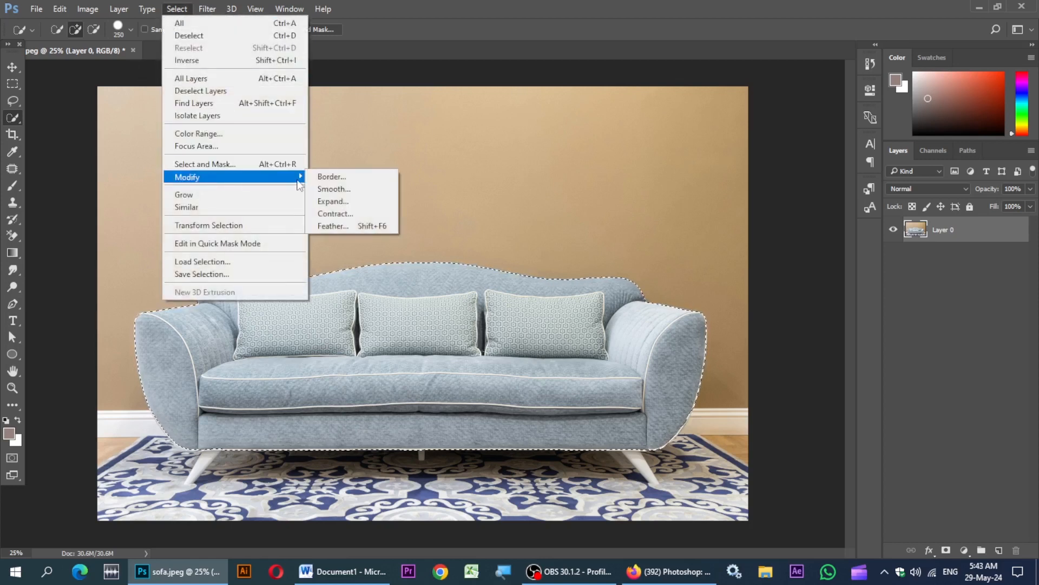
left_click(355, 226)
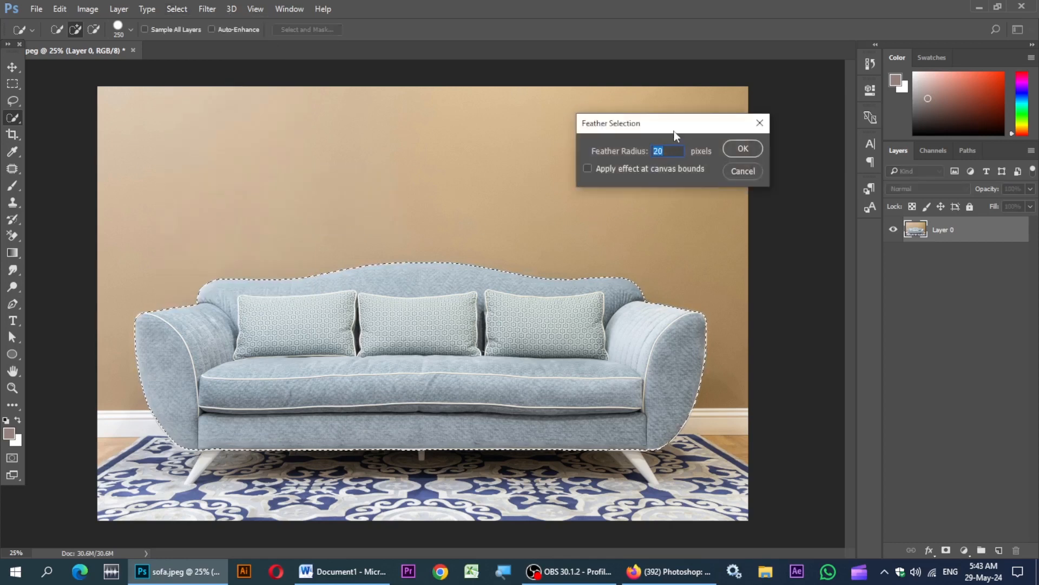
left_click_drag(683, 129, 667, 120)
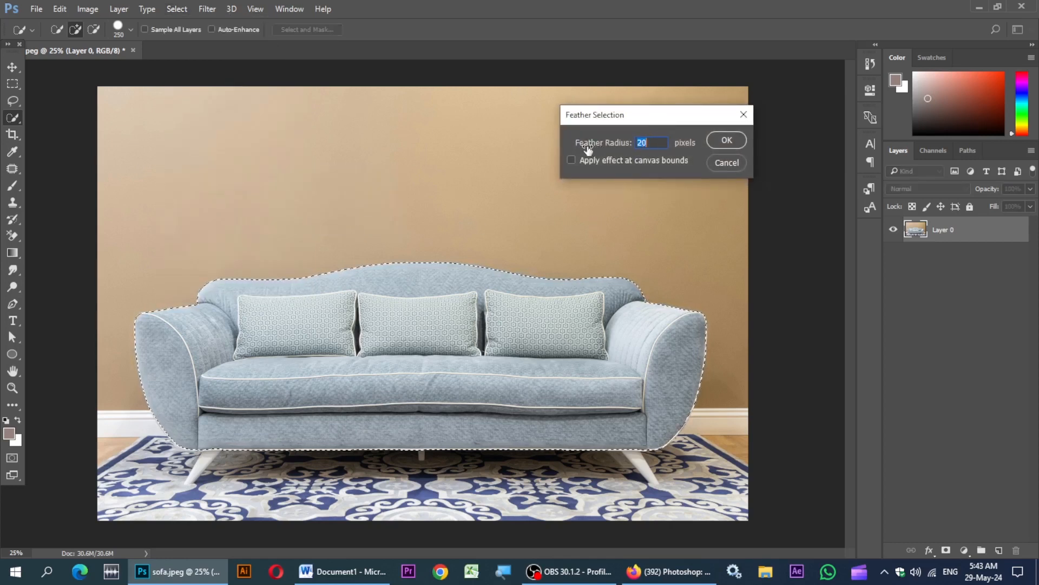
left_click(652, 146)
double_click(651, 146)
type("15")
left_click(727, 140)
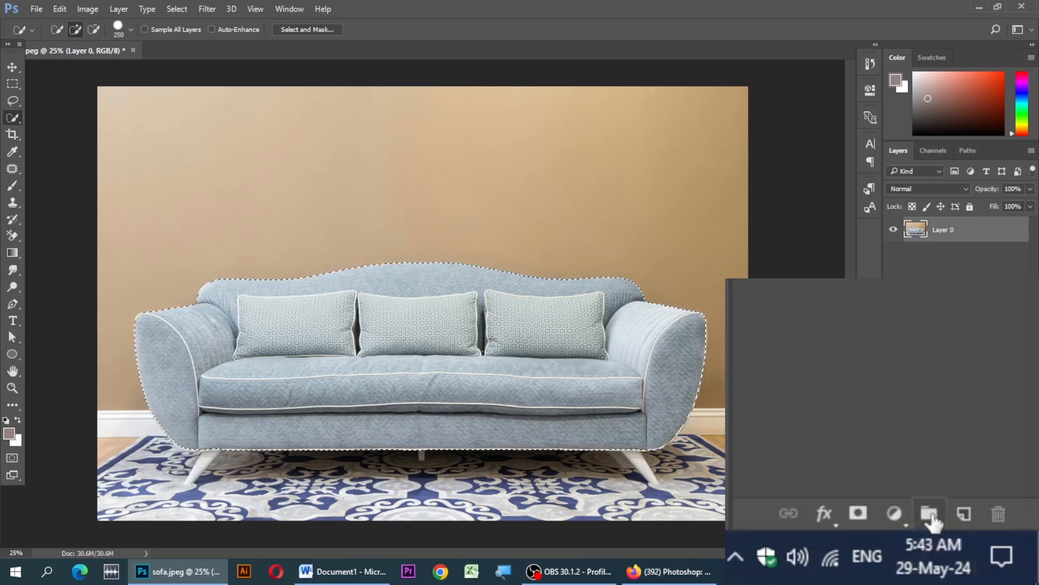
Create a group masked by the sofa selection and add a Solid Color fill layer of #0cda5e inside it.
left_click(982, 550)
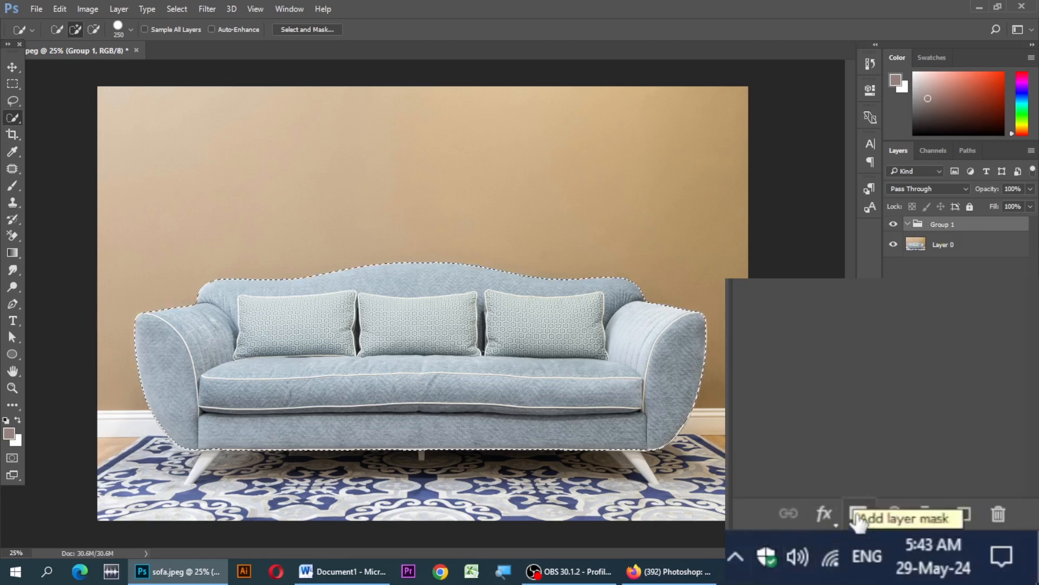
left_click(858, 514)
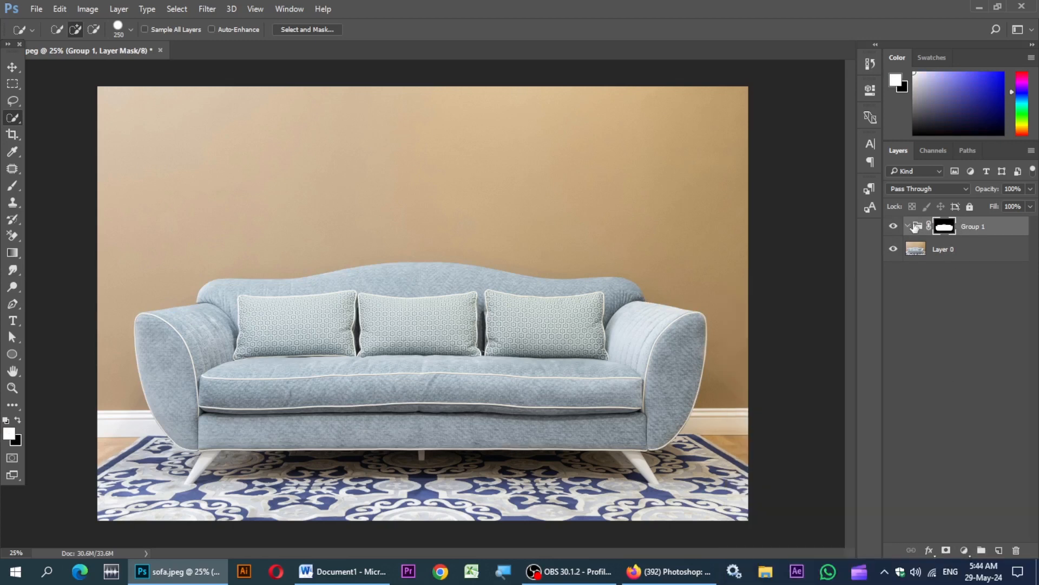
left_click(965, 550)
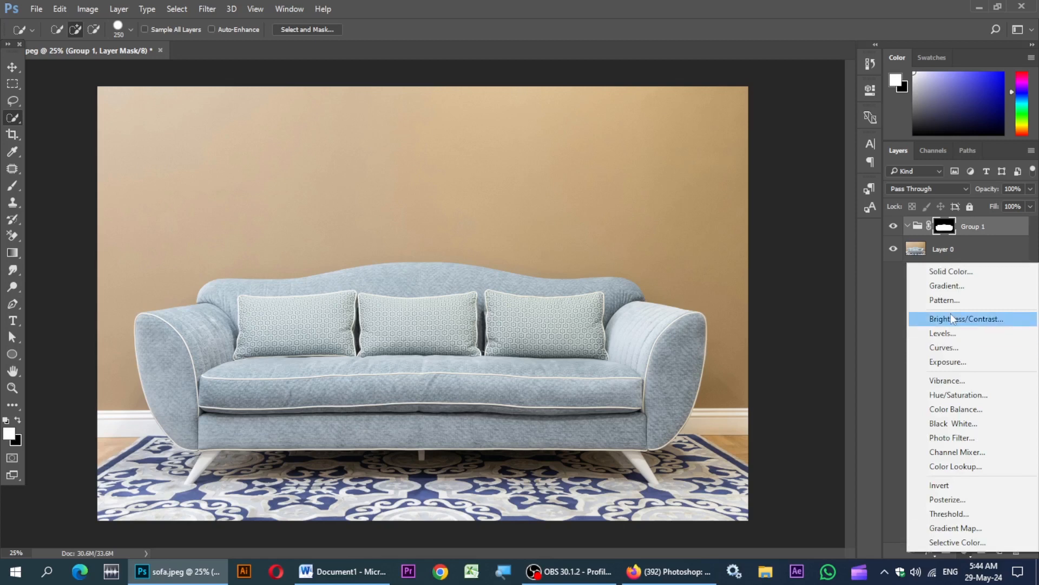
left_click(961, 271)
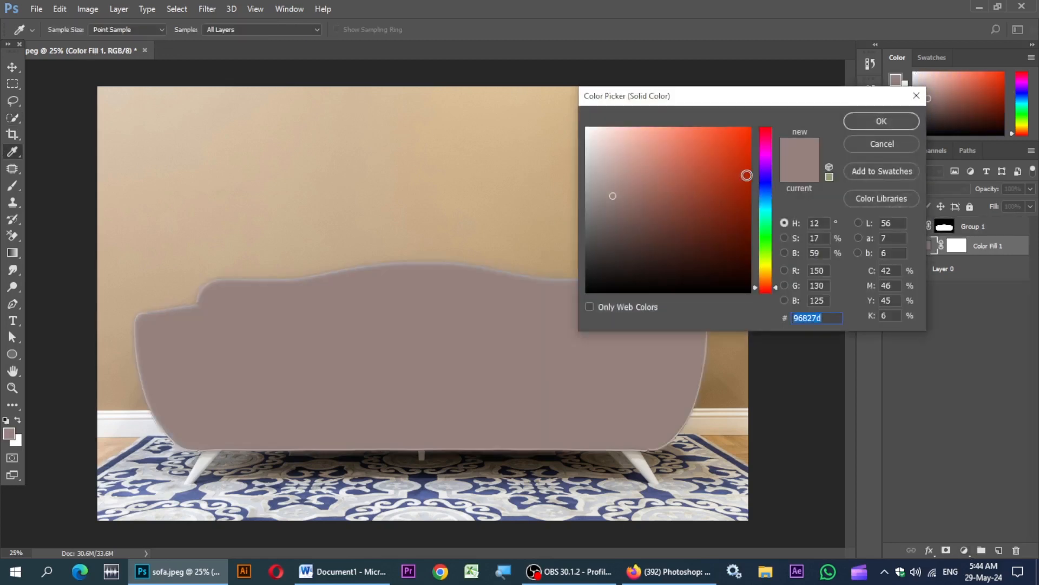
left_click_drag(747, 175, 742, 151)
left_click(765, 238)
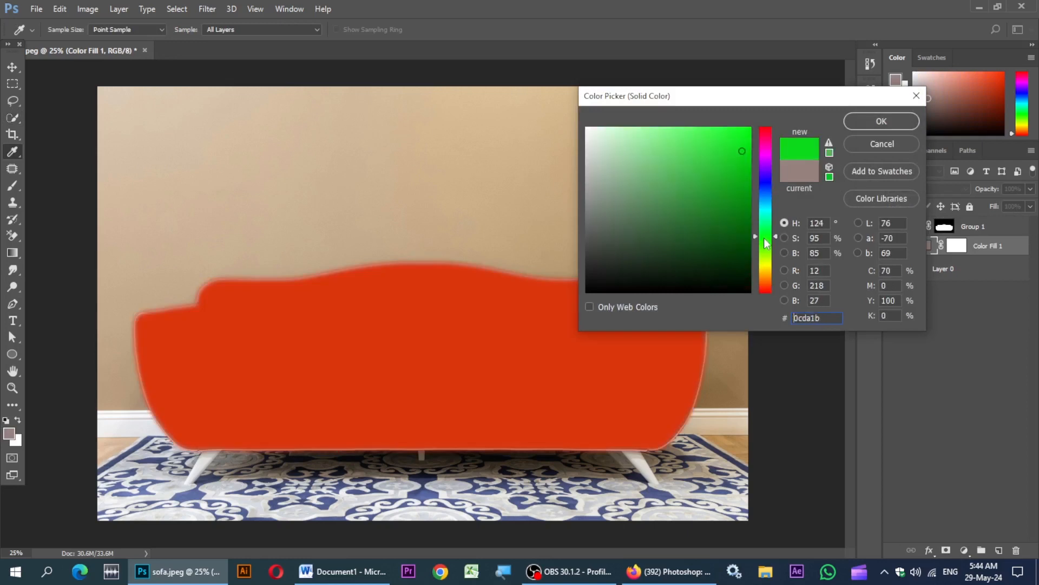
left_click_drag(766, 244, 765, 227)
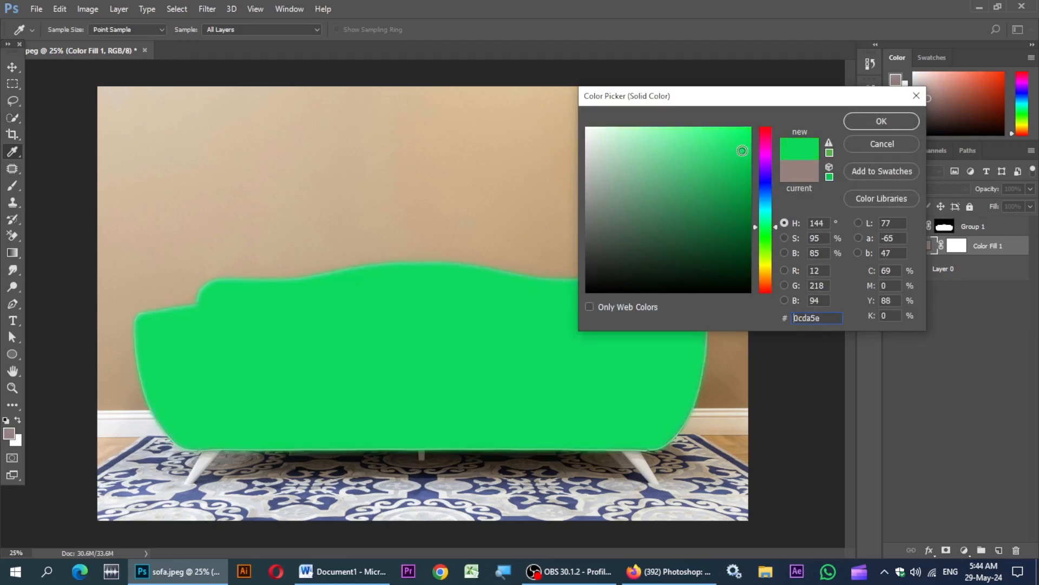
left_click(898, 120)
Switch to the Move tool and set the green fill layer's blend mode to Color.
key("w")
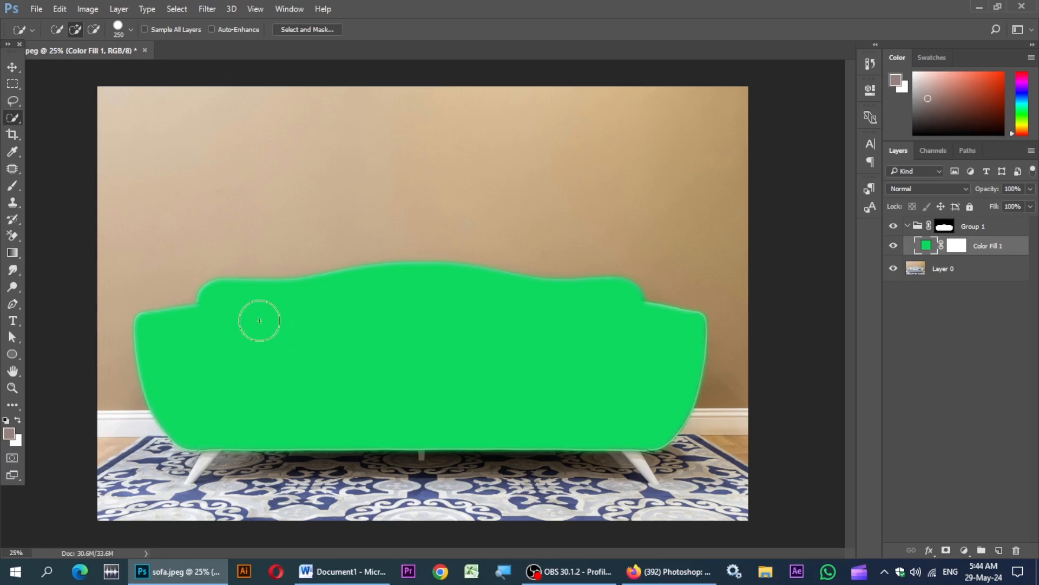
left_click(12, 67)
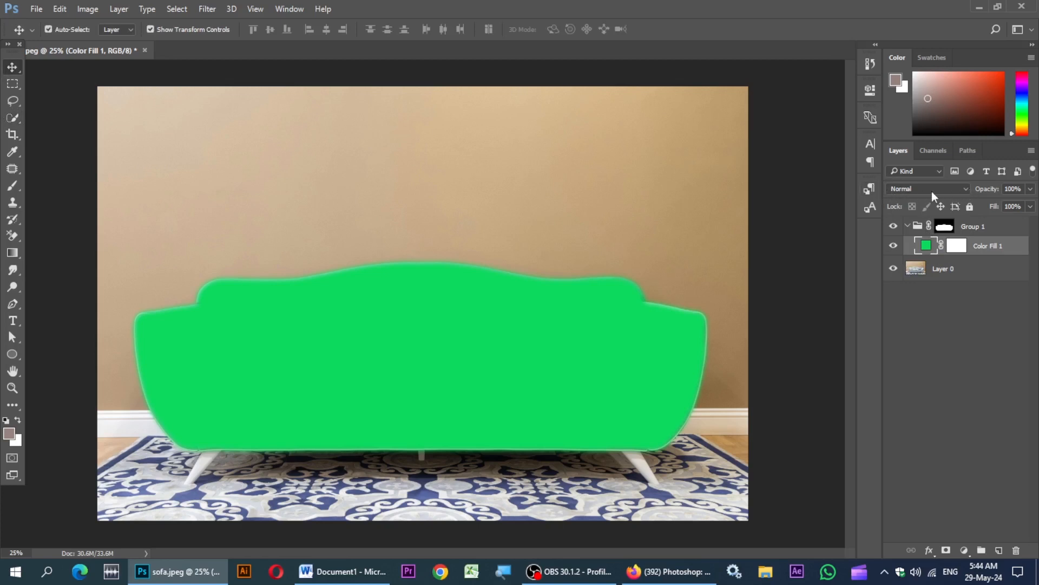
left_click(960, 190)
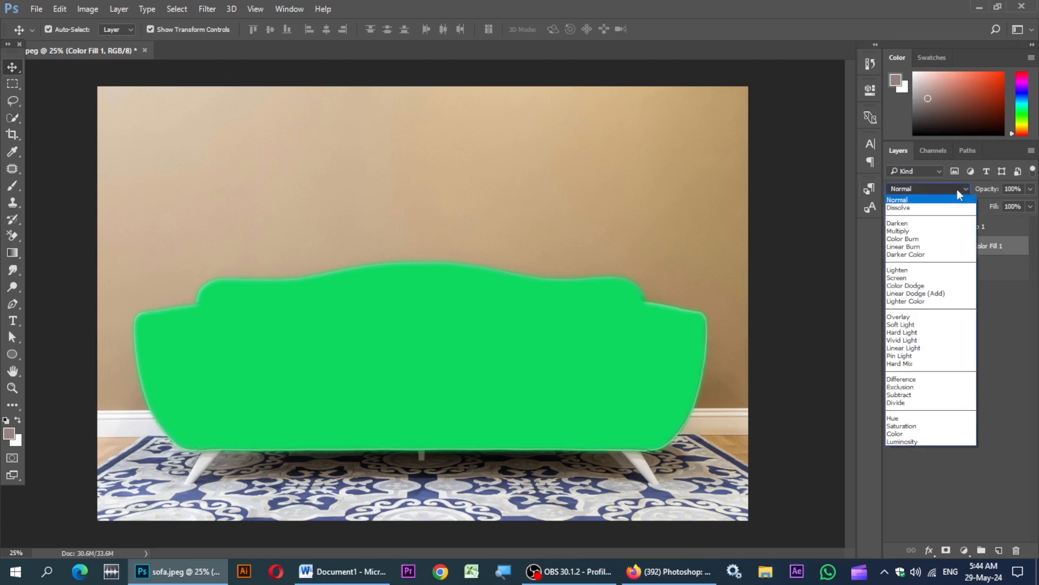
left_click(915, 435)
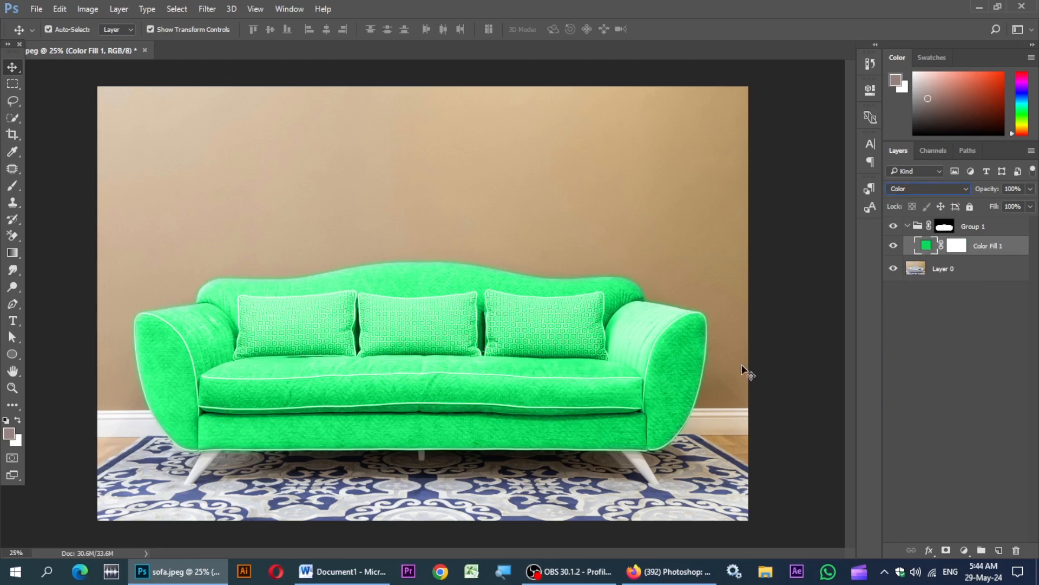
Add a Levels adjustment layer and place it beneath the color fill layer inside the group.
left_click(965, 550)
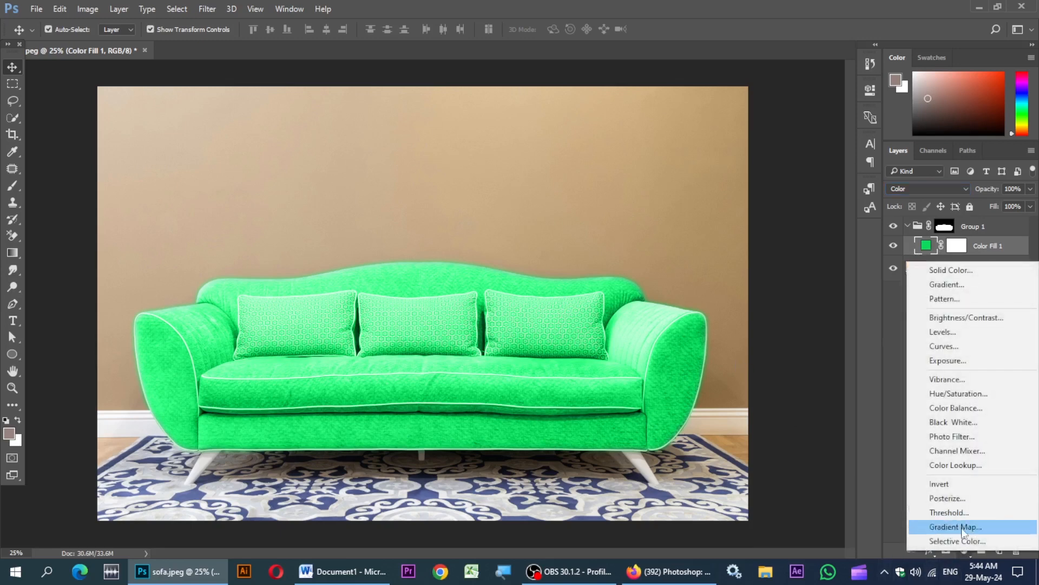
key("Escape")
left_click(964, 550)
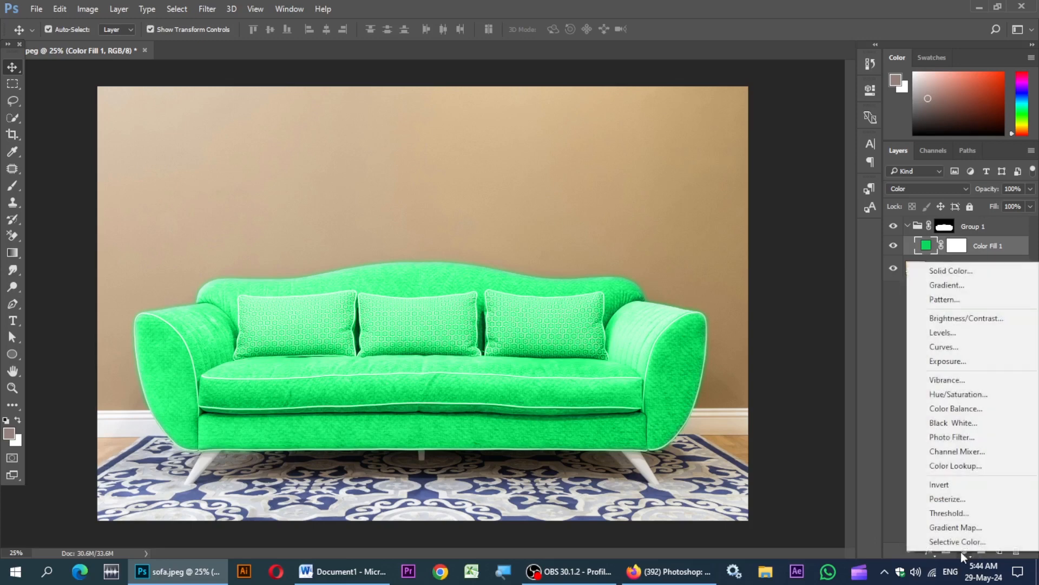
left_click(947, 332)
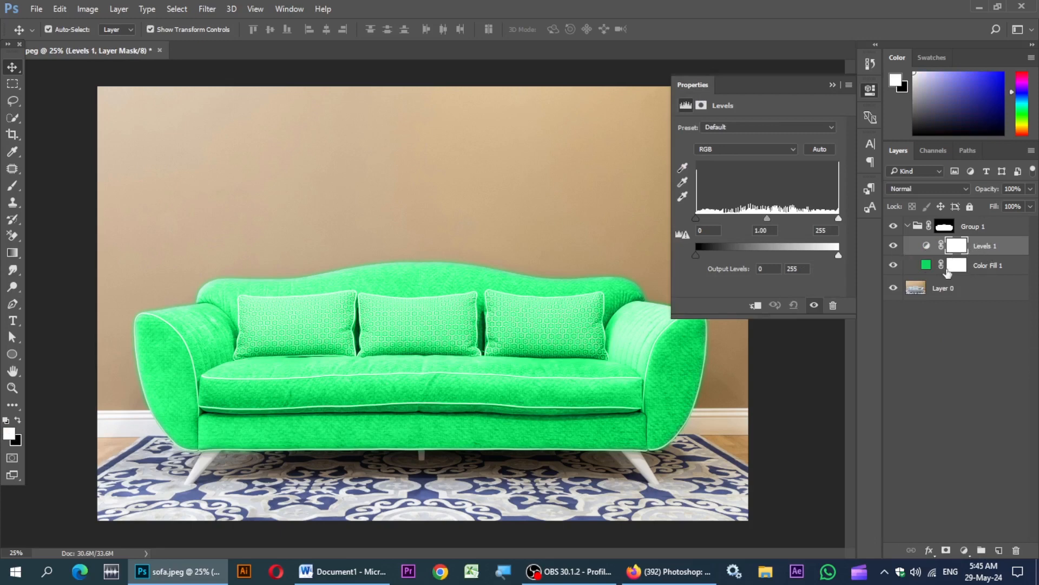
left_click_drag(994, 247, 1001, 274)
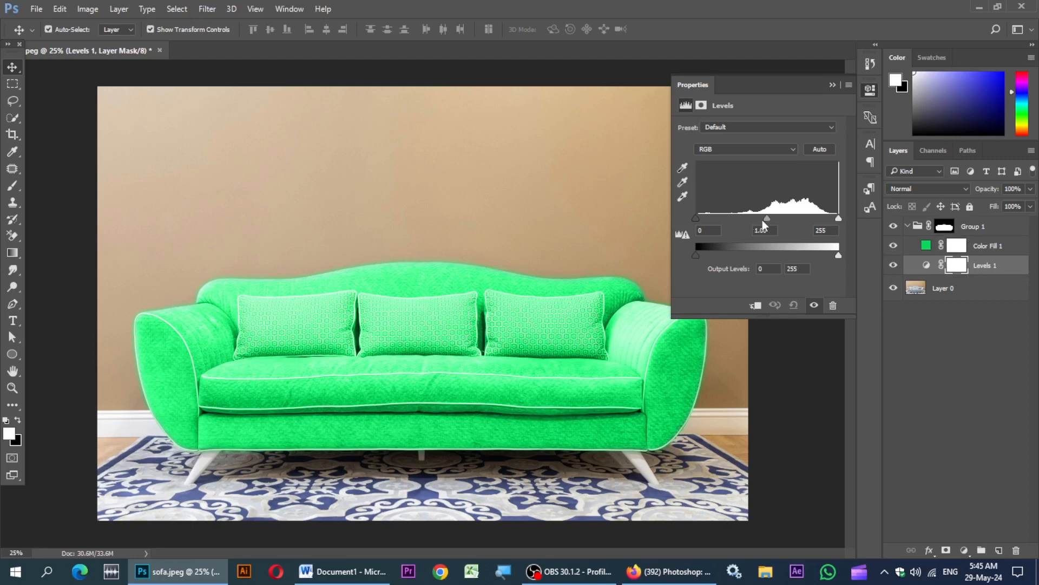
Darken the sofa in the Levels adjustment by setting the shadow input to 63 and the midtones to 0.88.
left_click_drag(698, 220, 717, 219)
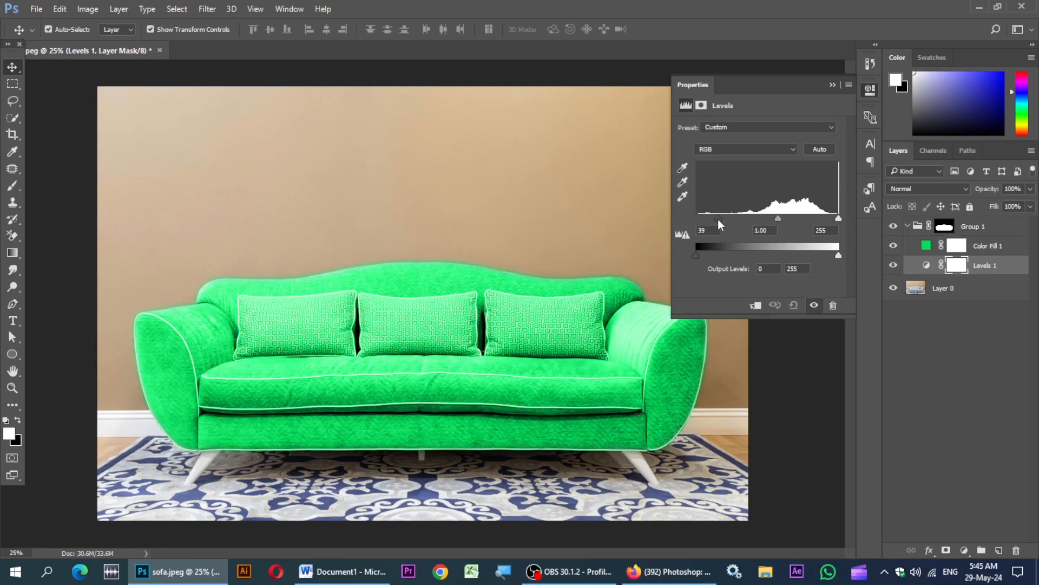
mouse_move(781, 219)
left_mouse_down()
mouse_move(840, 217)
mouse_move(782, 219)
left_mouse_up()
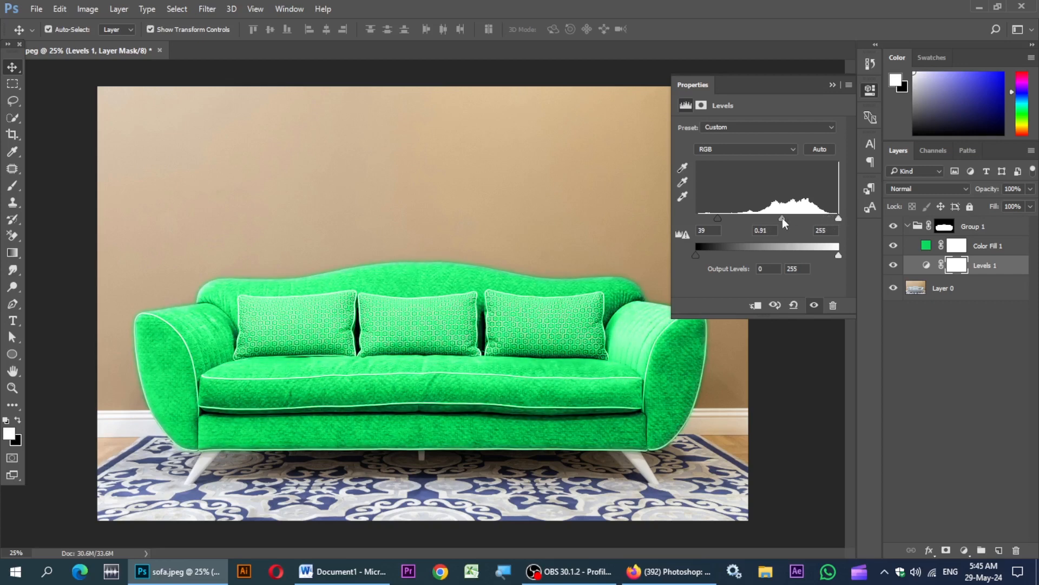
mouse_move(717, 216)
left_mouse_down()
mouse_move(841, 219)
mouse_move(788, 217)
left_mouse_up()
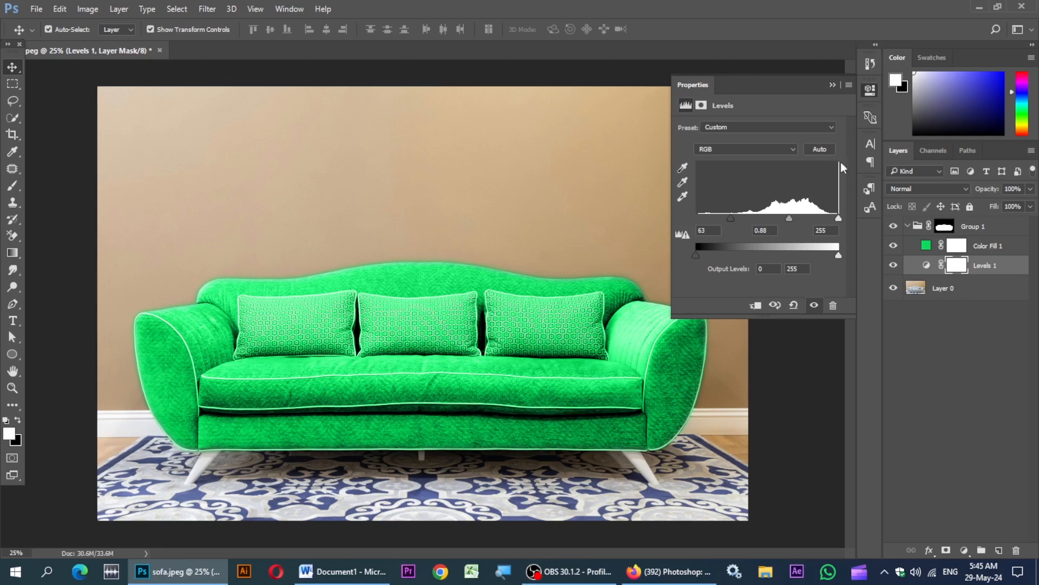
left_click(834, 84)
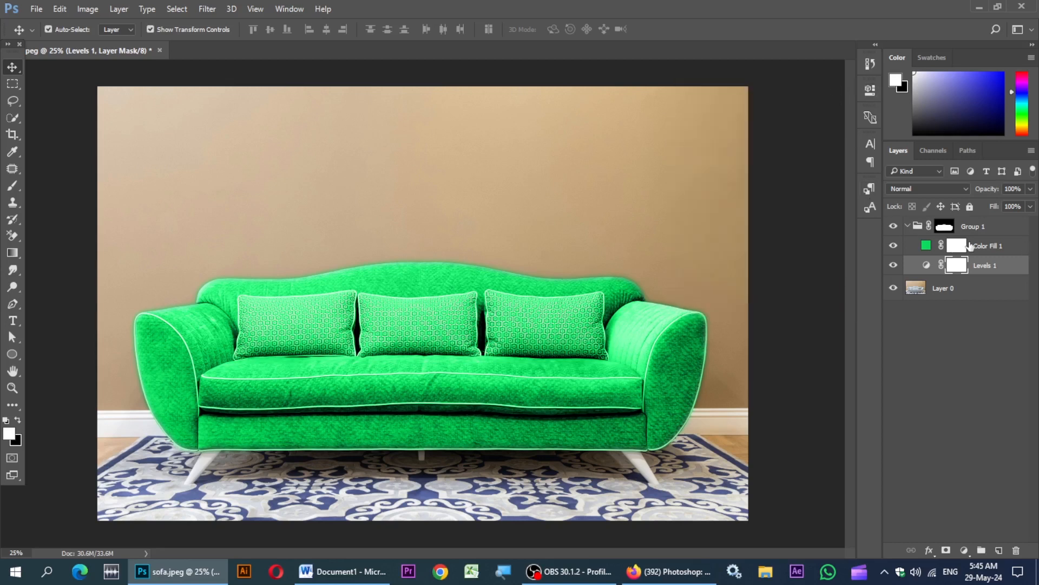
Adjust the color fill layer's Blend If ranges: This Layer highlights to 252, Underlying Layer shadows raised and highlights slightly lowered.
left_click(920, 248)
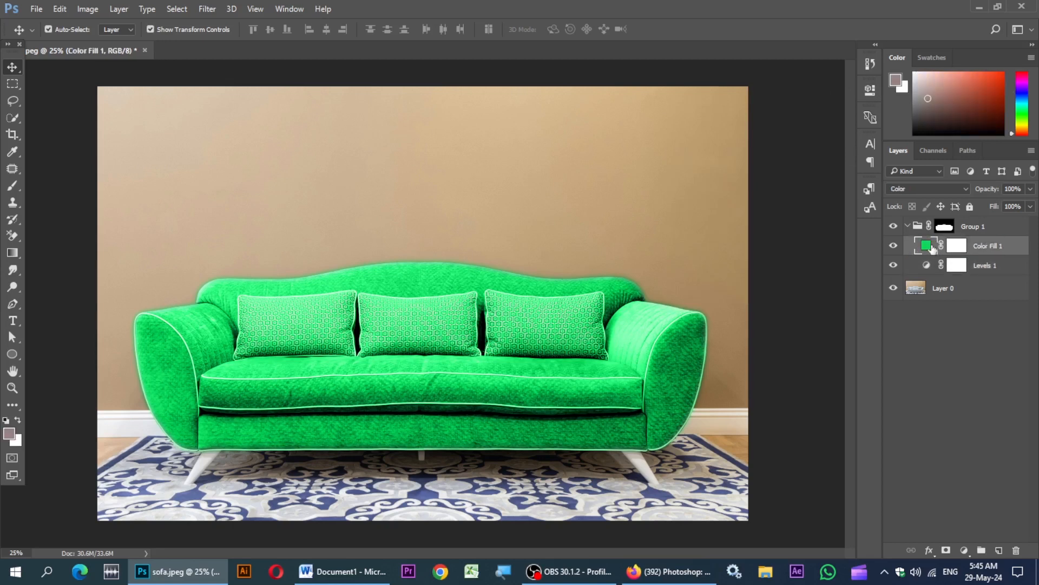
right_click(935, 247)
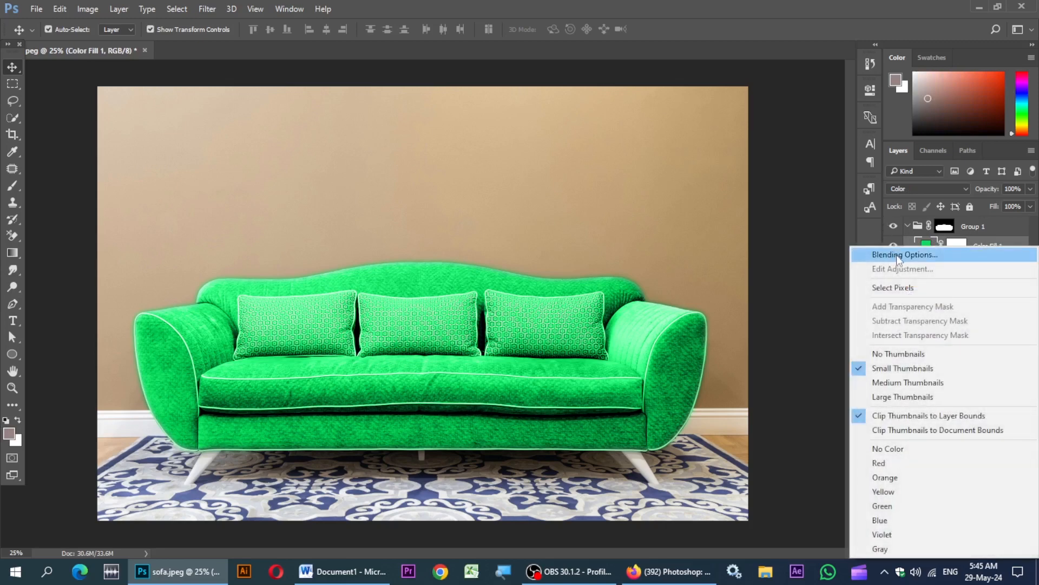
left_click(897, 256)
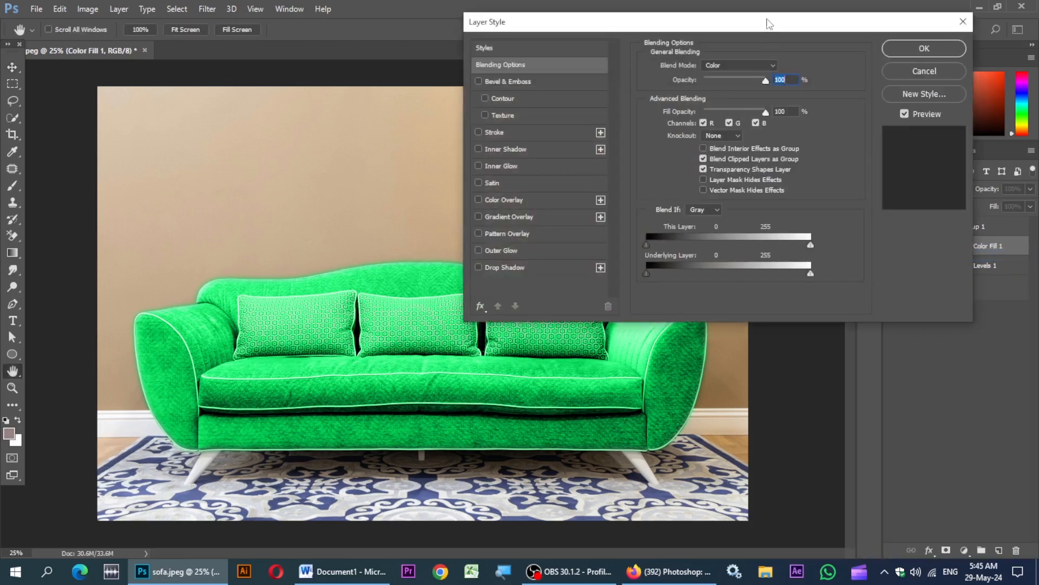
left_click_drag(771, 21, 827, 12)
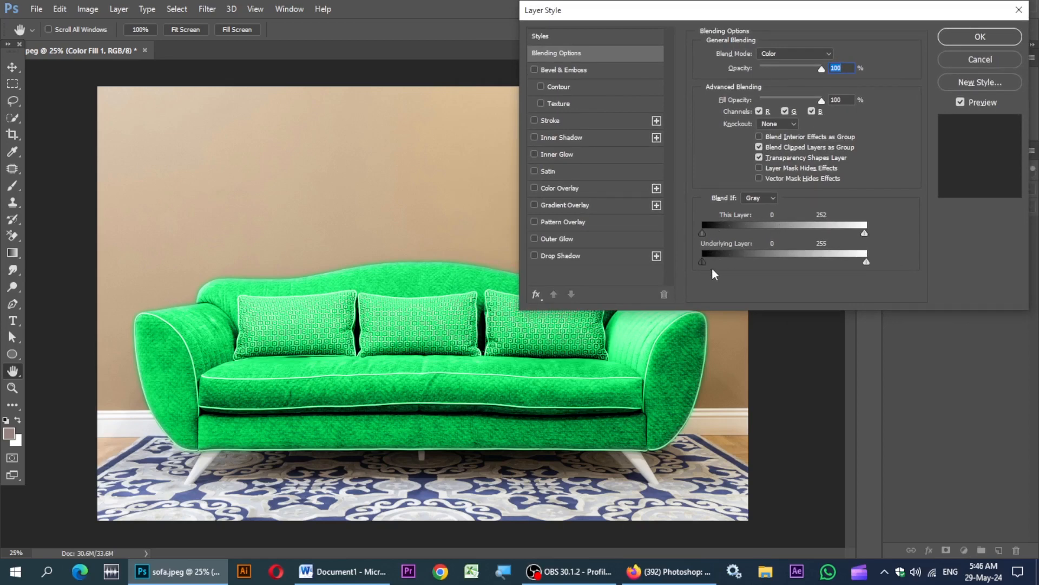
left_click_drag(704, 262, 727, 264)
left_click_drag(864, 264, 863, 263)
left_click_drag(730, 262, 735, 263)
left_click(980, 36)
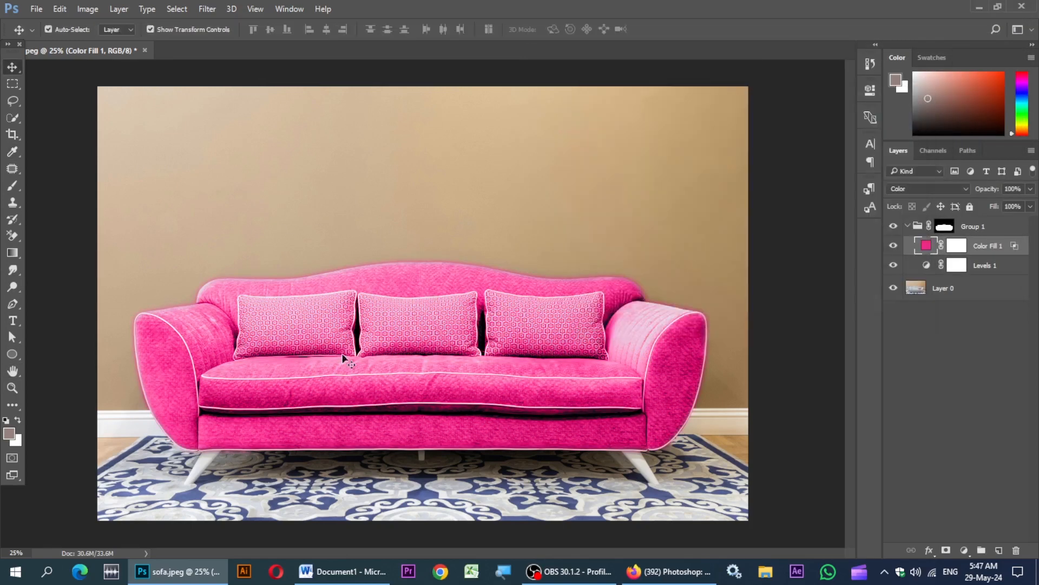
Change the sofa's fill color to turquoise #39d2be.
double_click(926, 265)
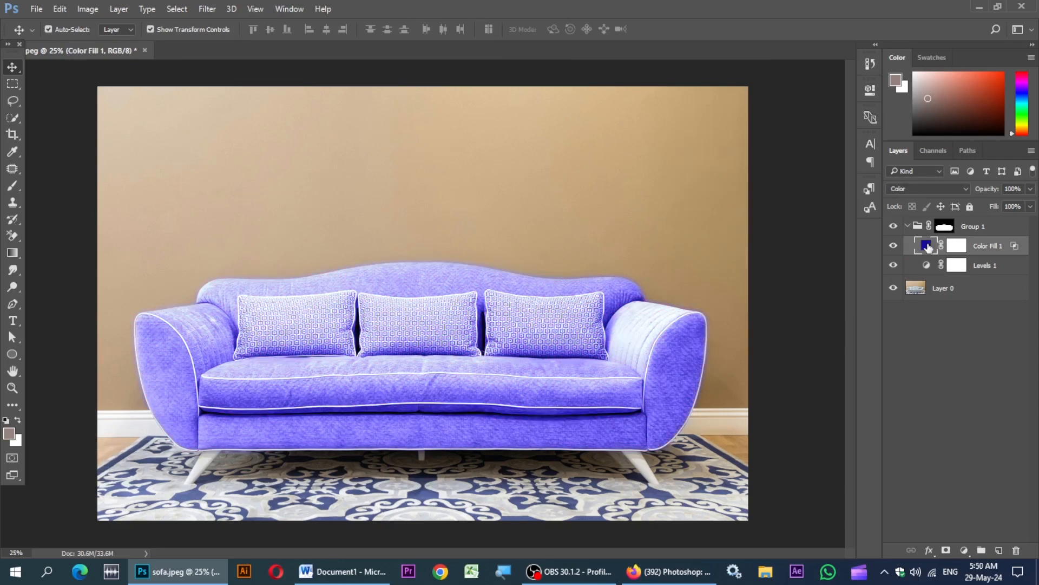
double_click(928, 245)
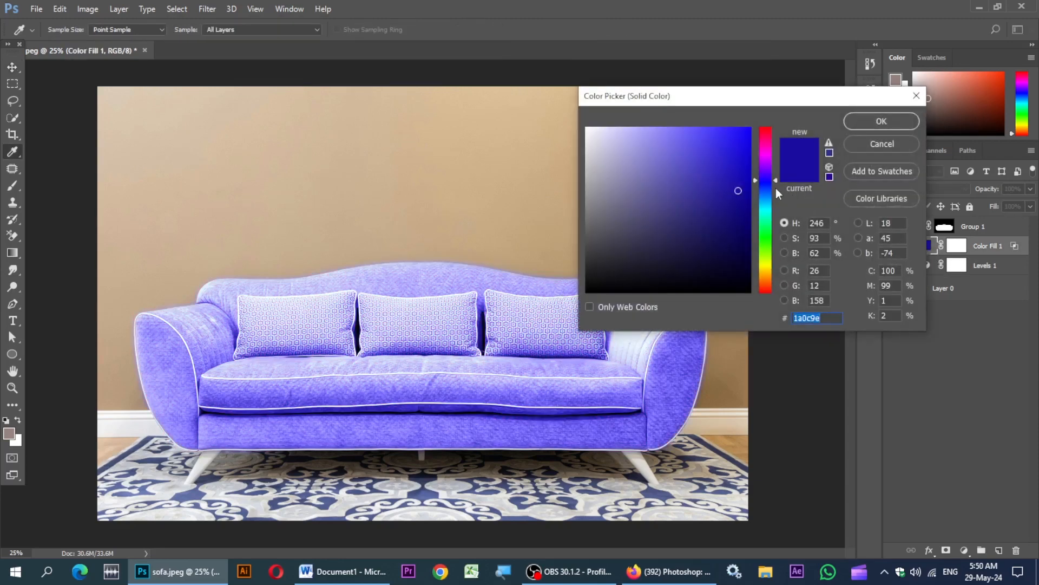
mouse_move(766, 216)
left_mouse_down()
mouse_move(766, 233)
mouse_move(765, 216)
mouse_move(706, 157)
left_mouse_up()
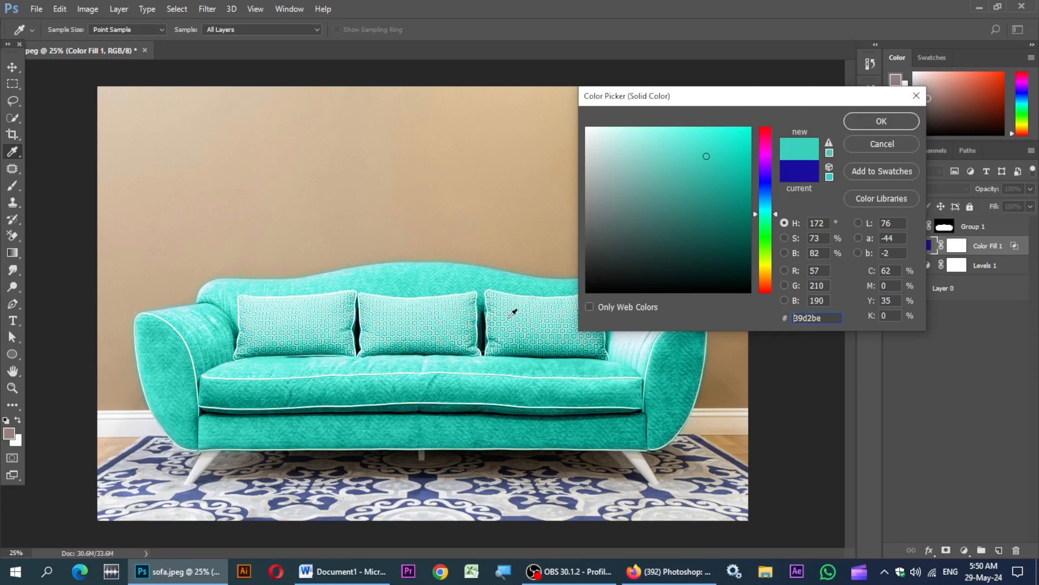
left_click(891, 119)
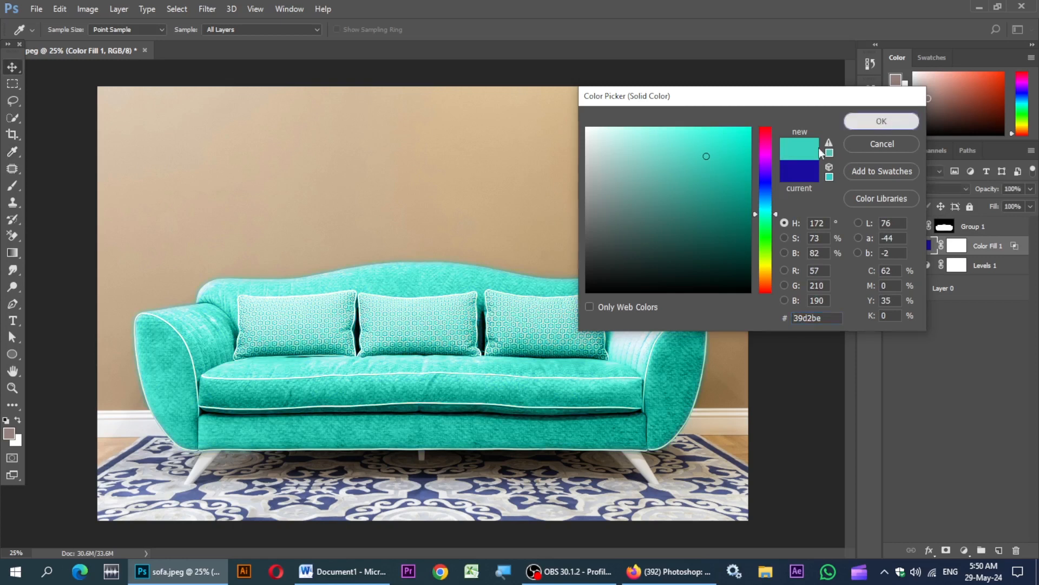